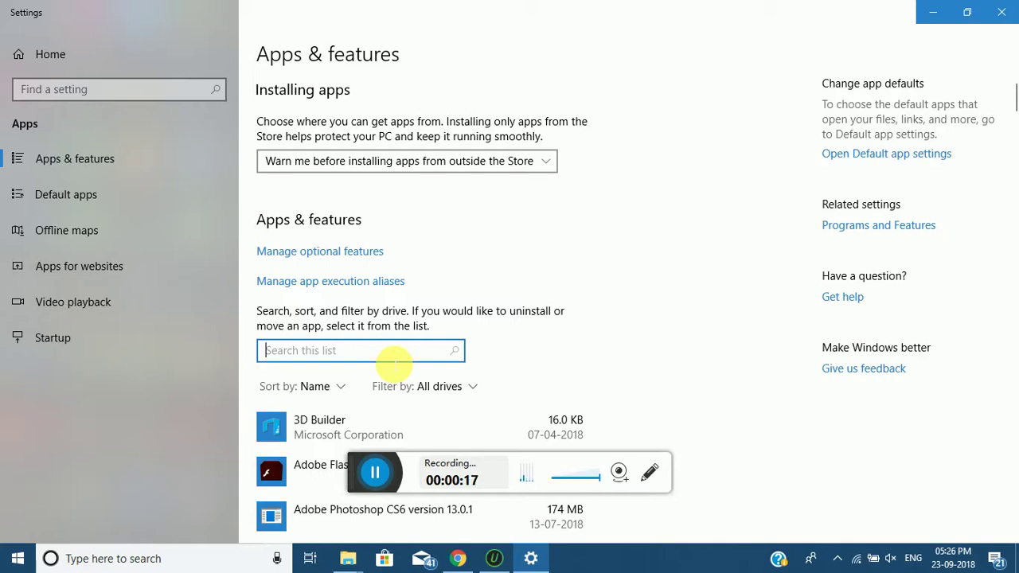
text(max)
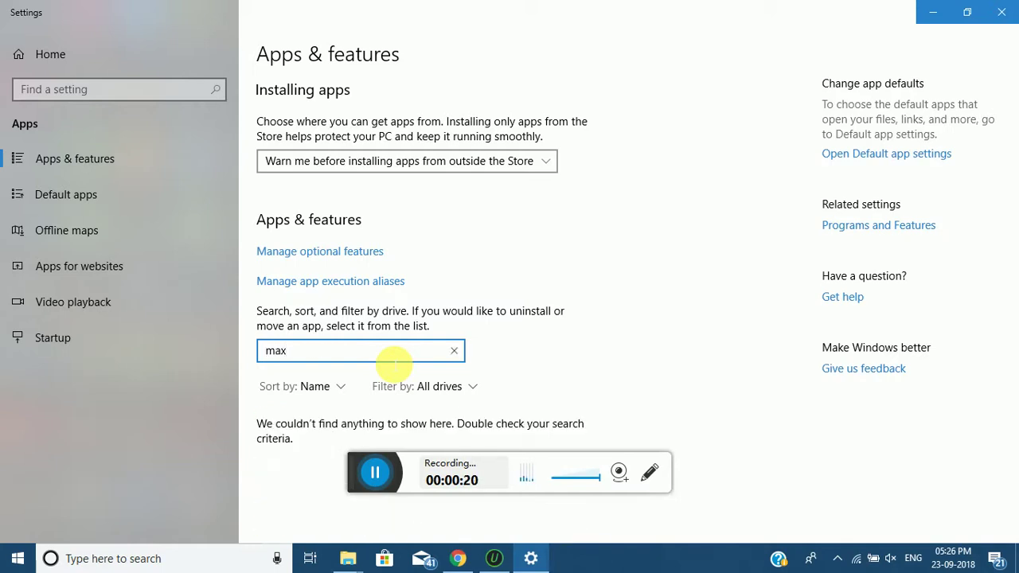
key(BackSpace)
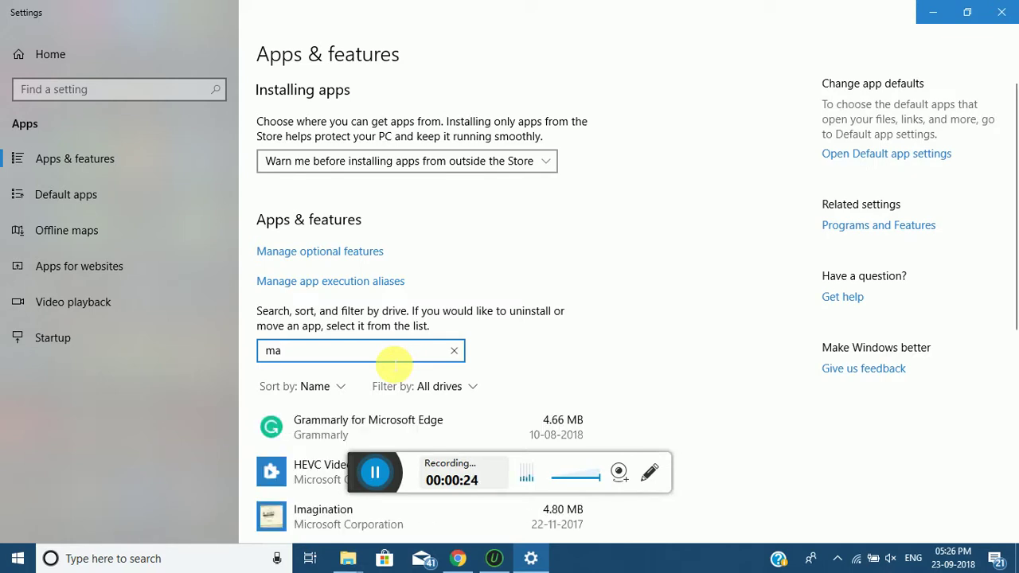
key(BackSpace)
key(BackSpace)
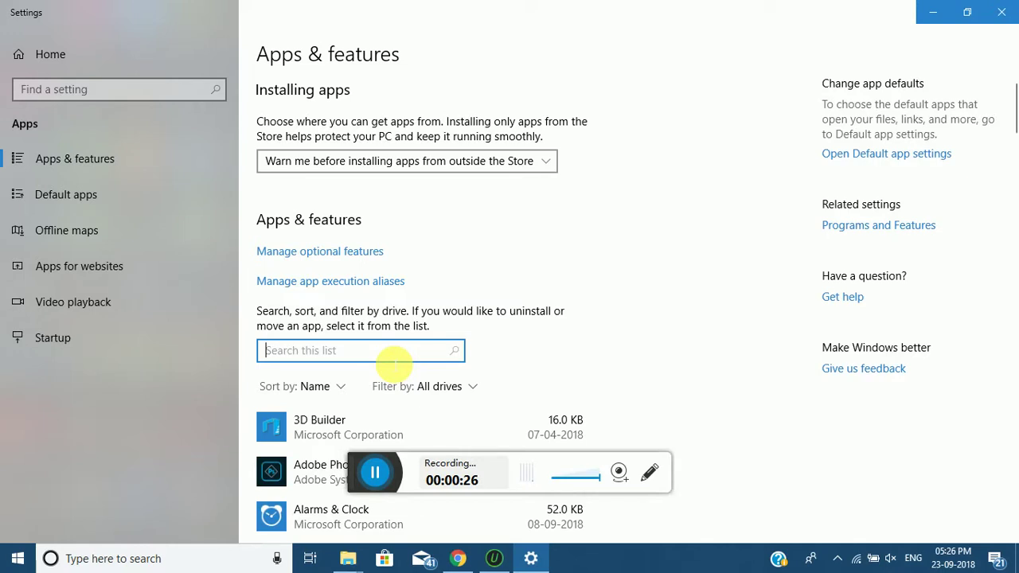
Step: Search the installed apps for "god", try to uninstall God of War II, and clear the search
text(god)
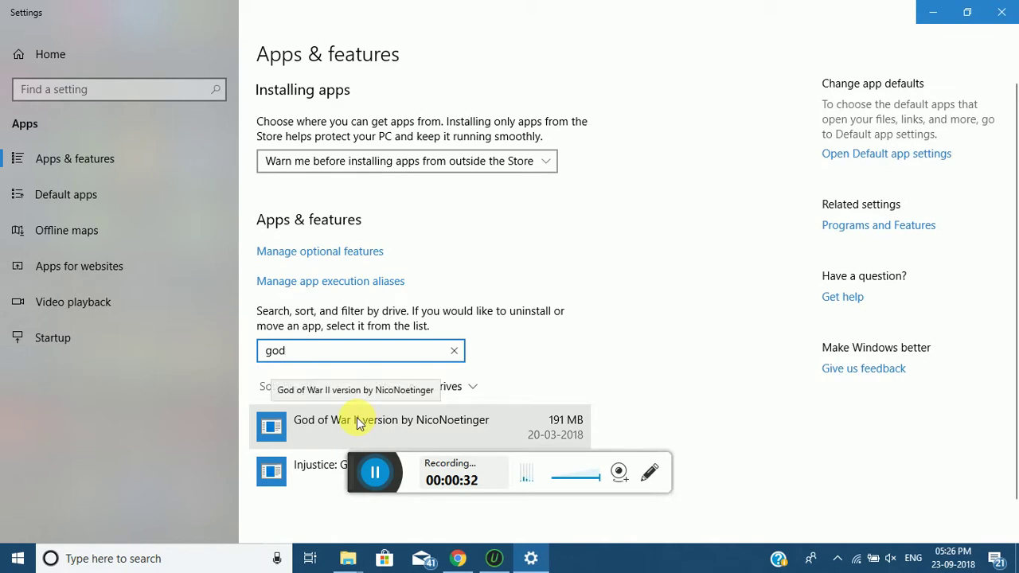
click(508, 468)
click(404, 438)
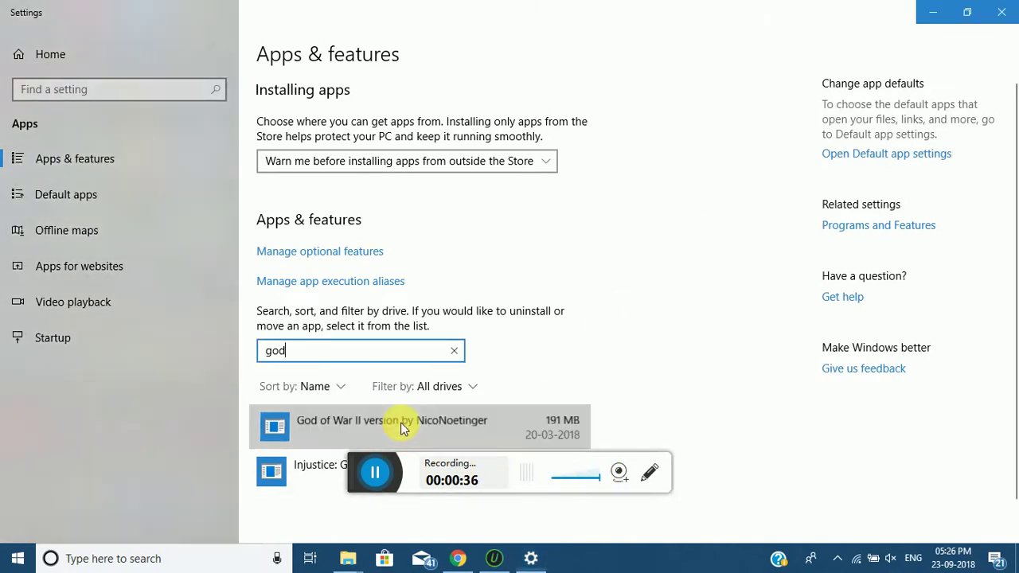
click(568, 498)
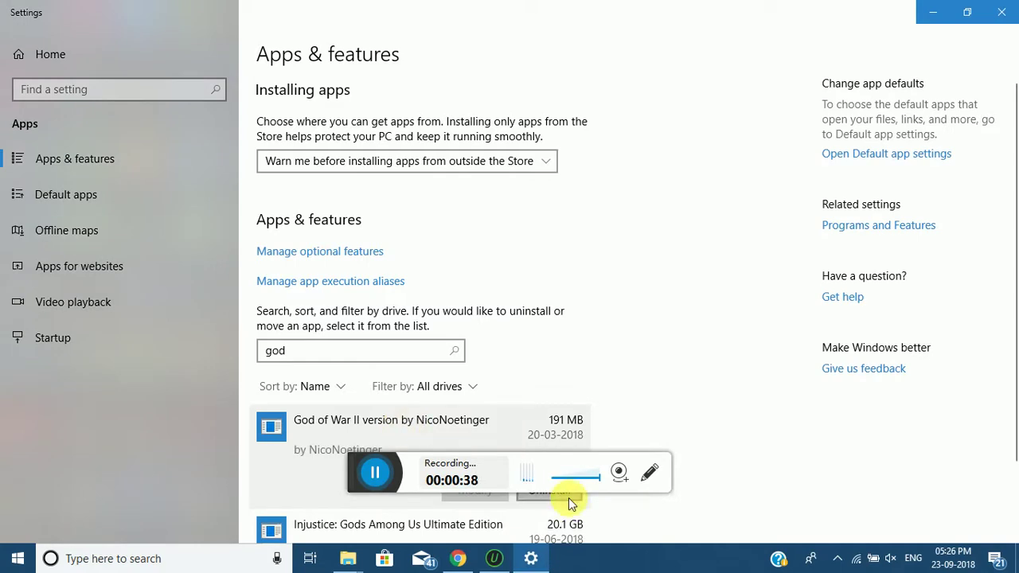
click(602, 454)
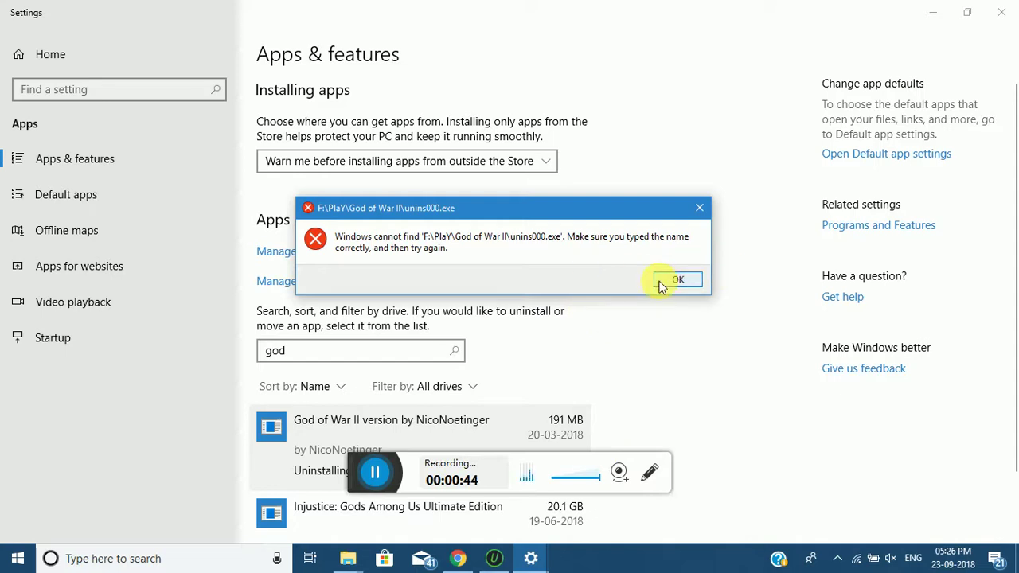
click(661, 283)
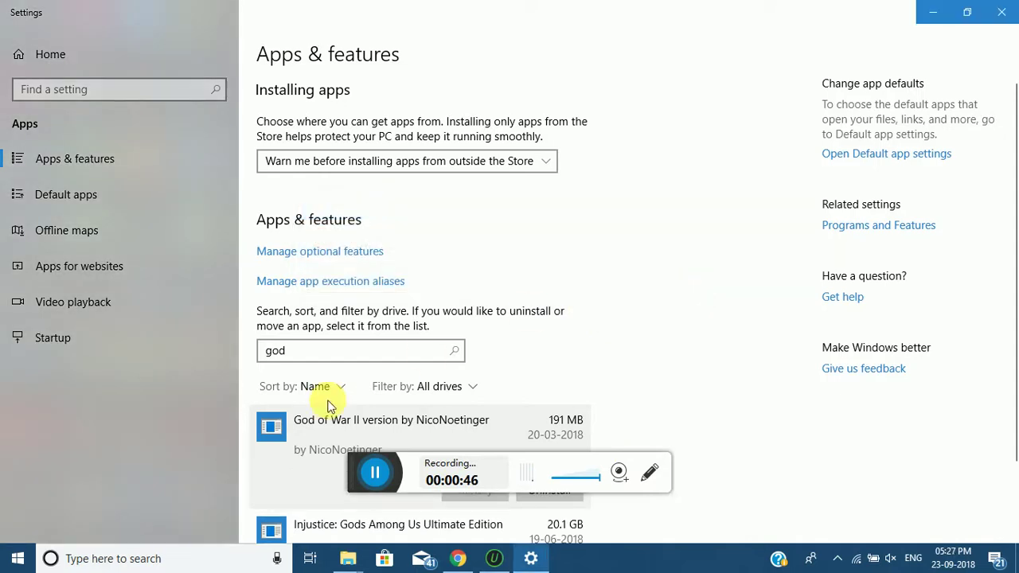
double_click(329, 359)
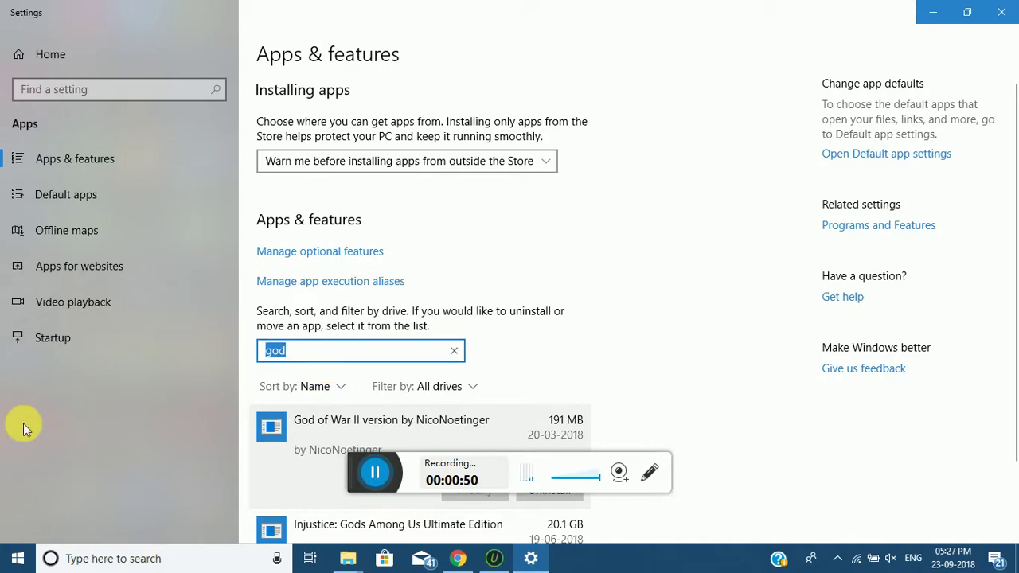
key(BackSpace)
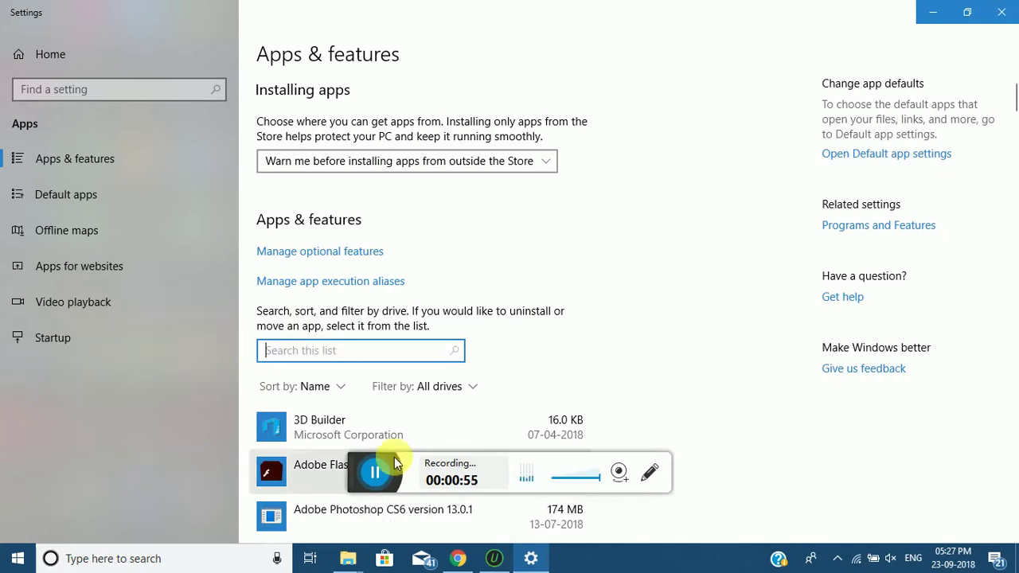
Step: Switch to Chrome and return to the FileHippo download page for IObit Uninstaller 8.0.2.29
mouse_move(480, 567)
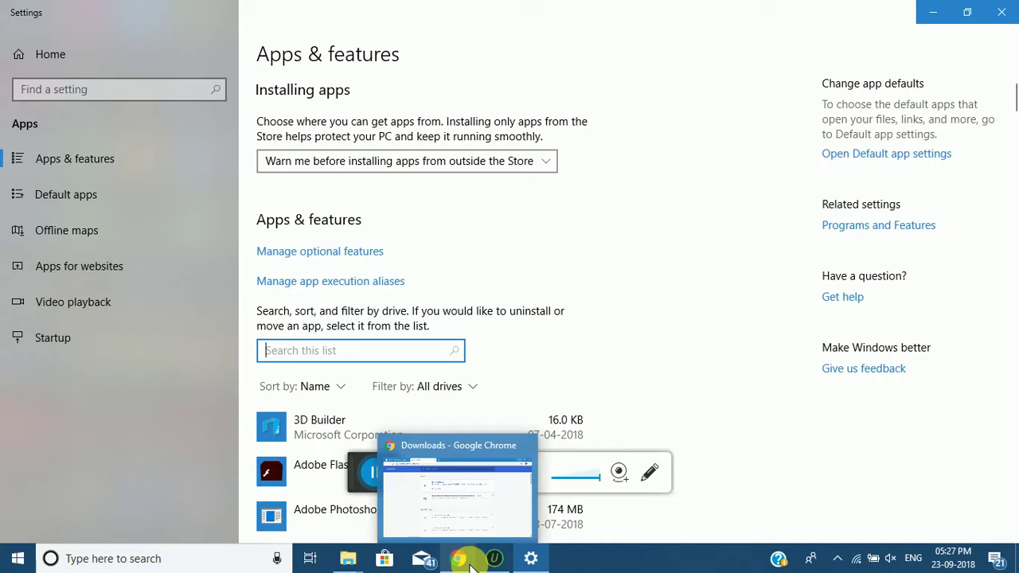
click(461, 559)
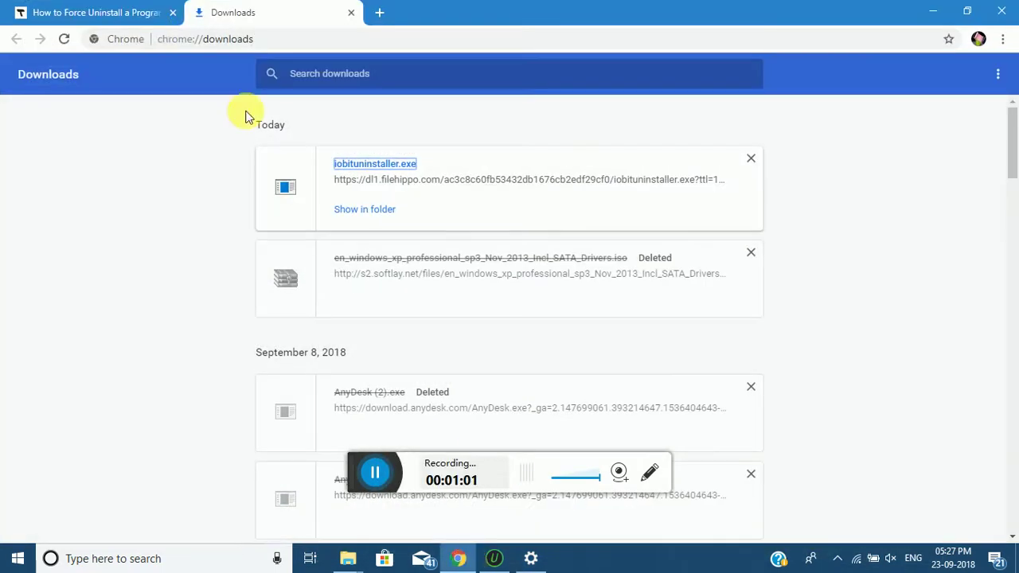
click(73, 8)
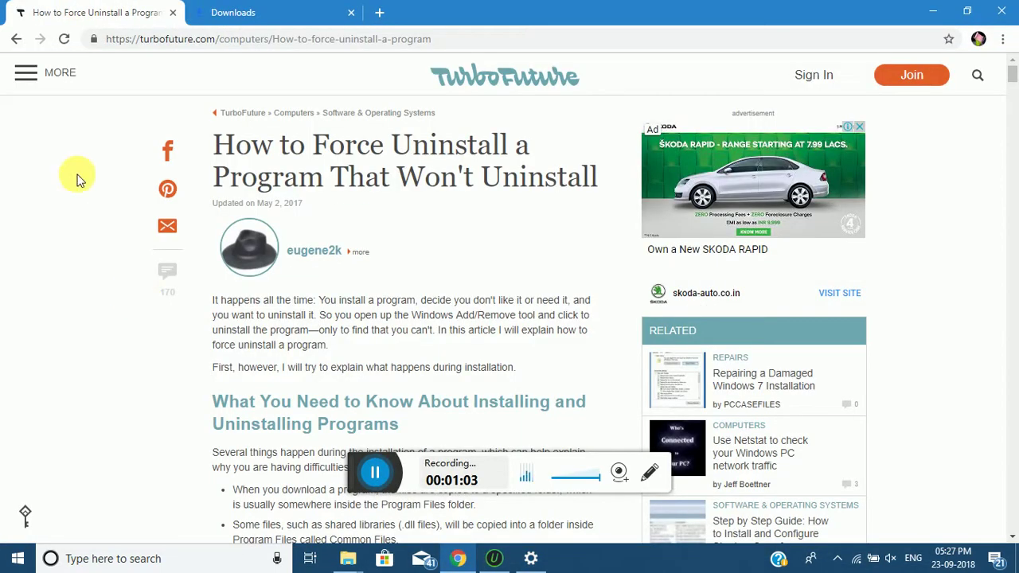
click(17, 39)
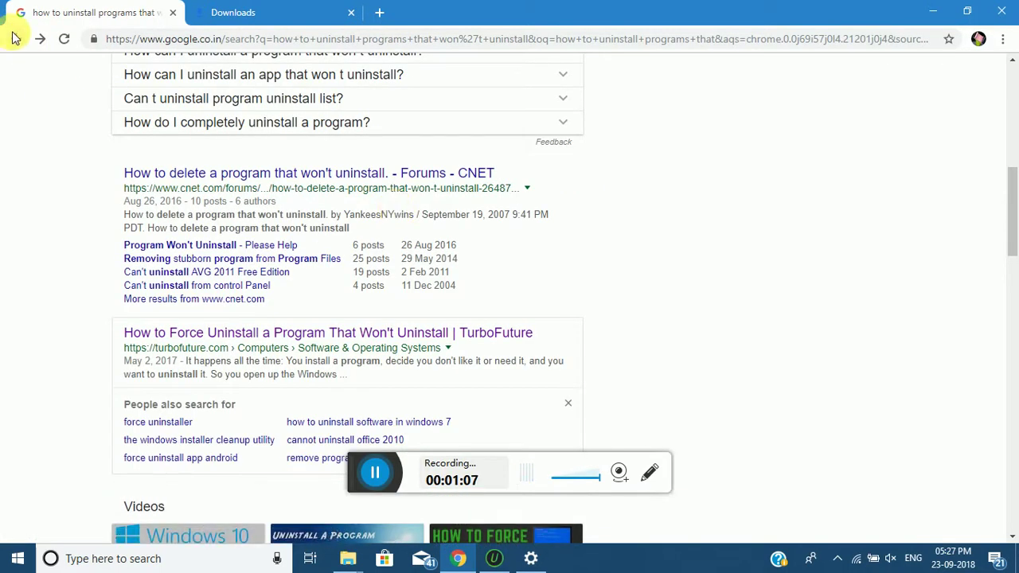
click(15, 38)
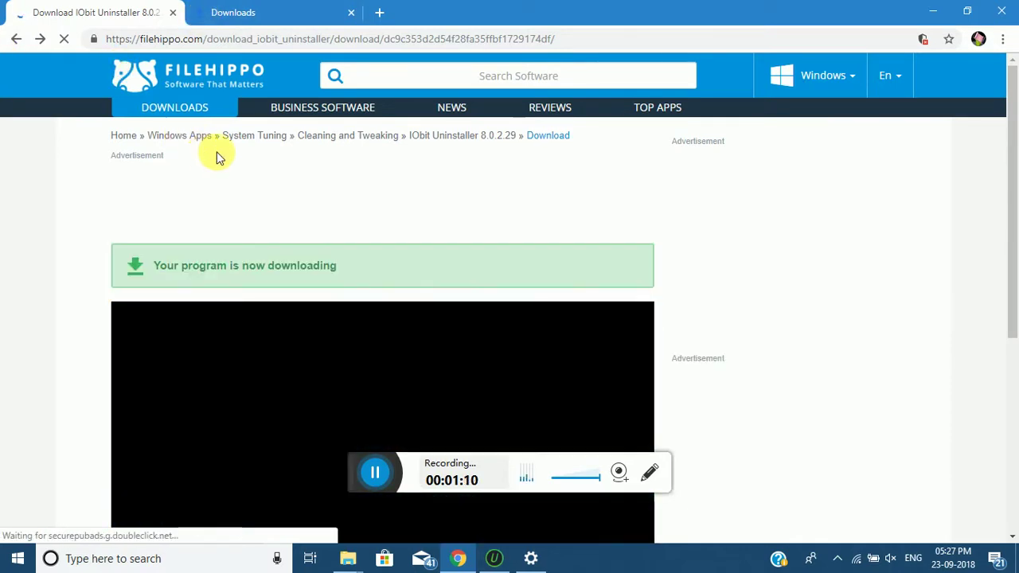
click(12, 41)
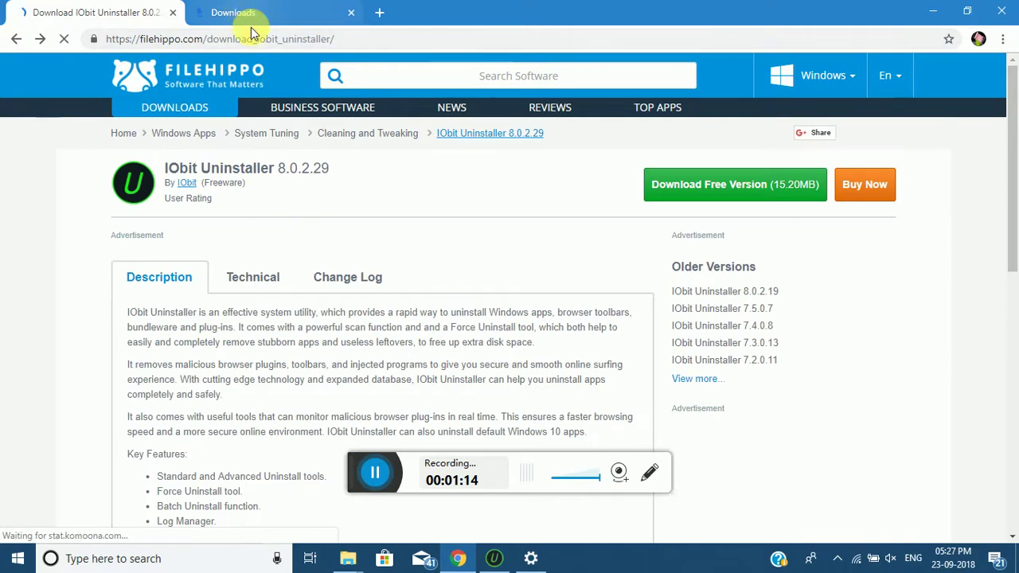
Step: Switch to IObit Uninstaller and replace the program search text with "god"
click(494, 558)
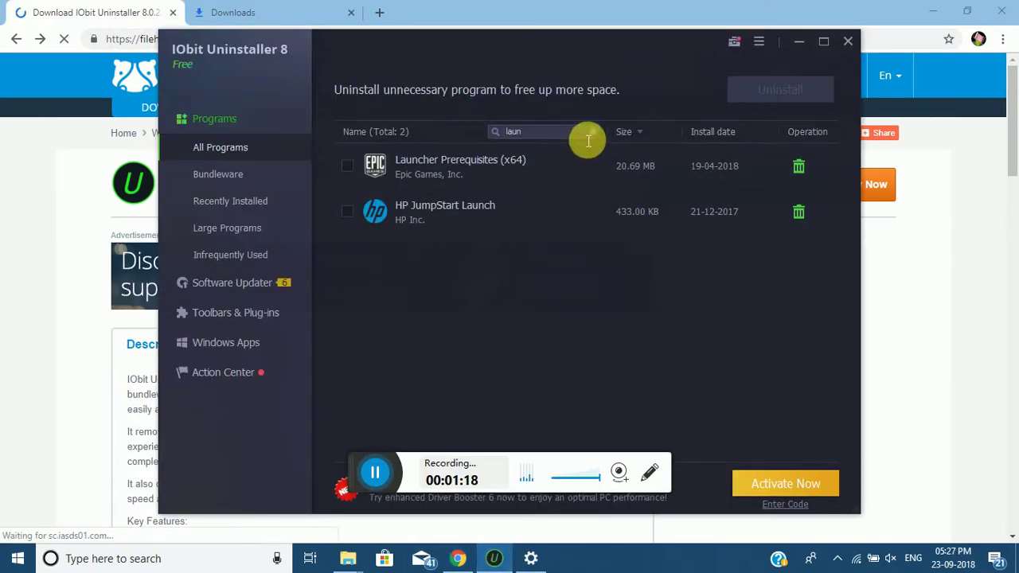
key(BackSpace)
key(BackSpace)
key(BackSpace)
key(BackSpace)
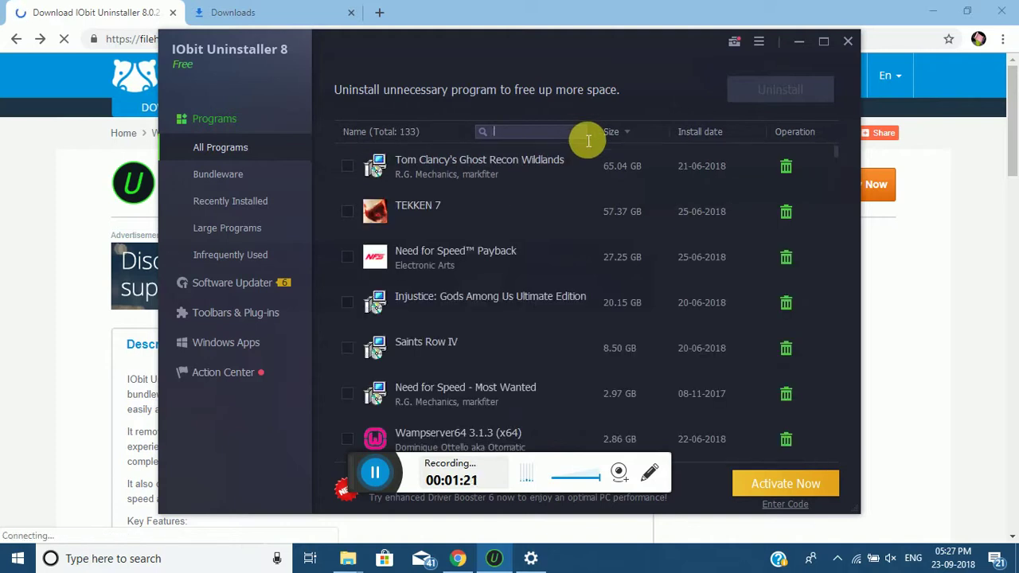
text(god)
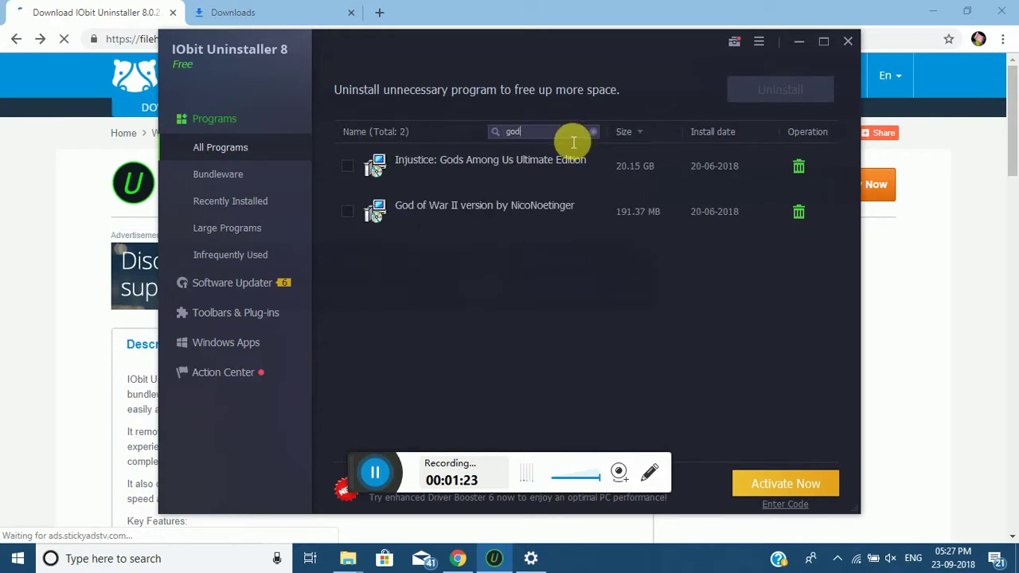
Step: Uninstall God of War II and close the uninstall summary
mouse_move(408, 221)
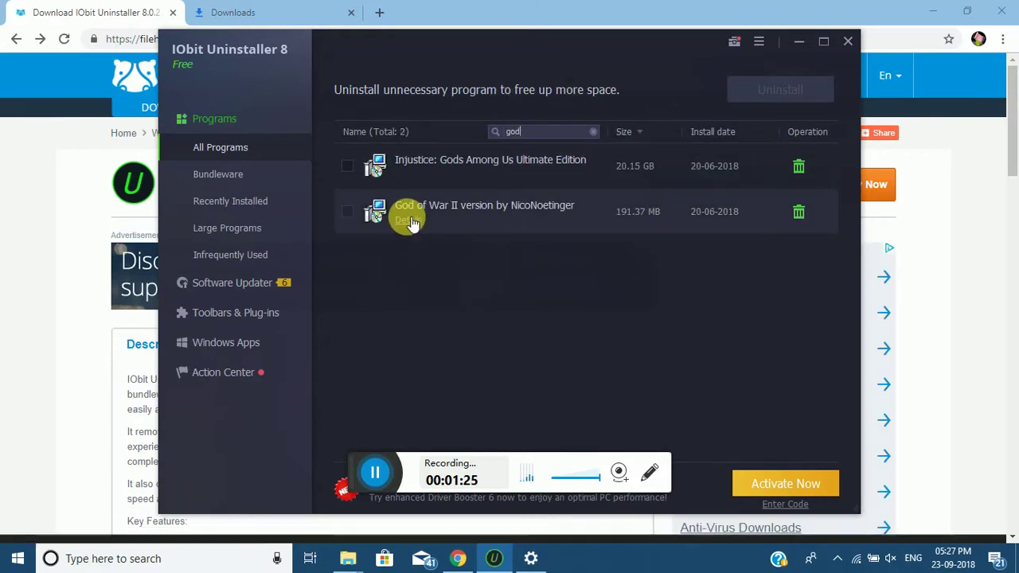
click(799, 212)
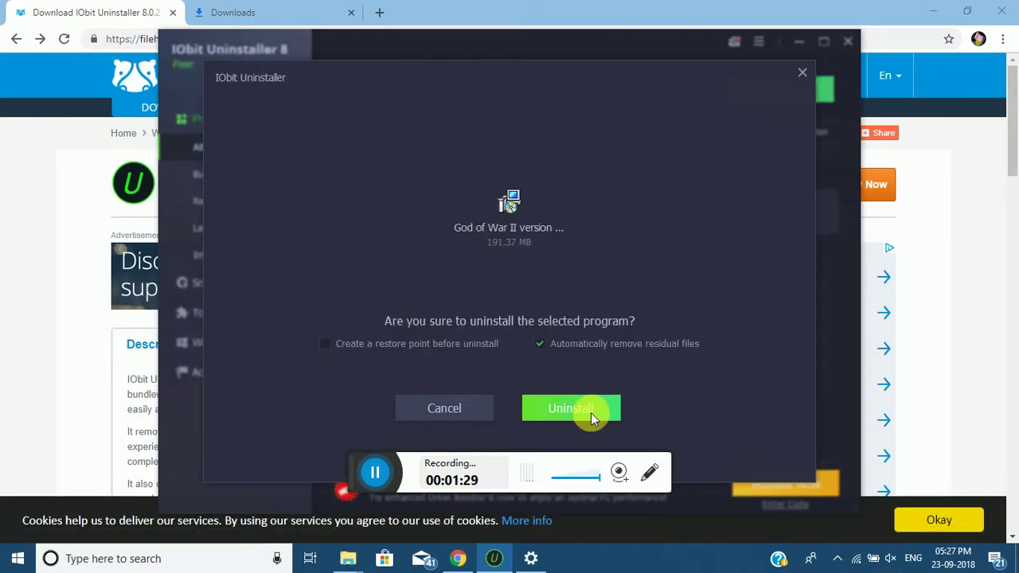
click(593, 419)
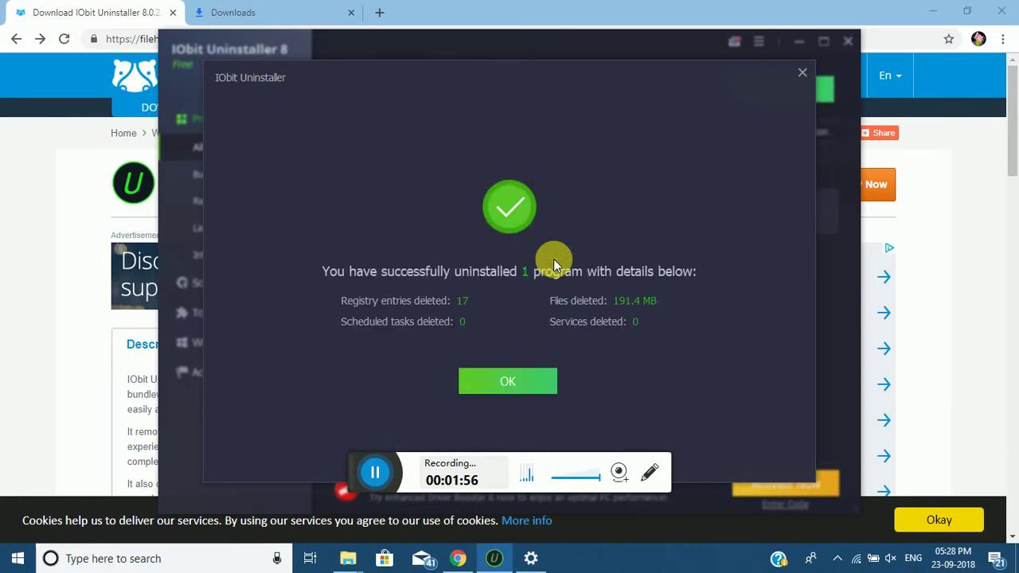
click(507, 382)
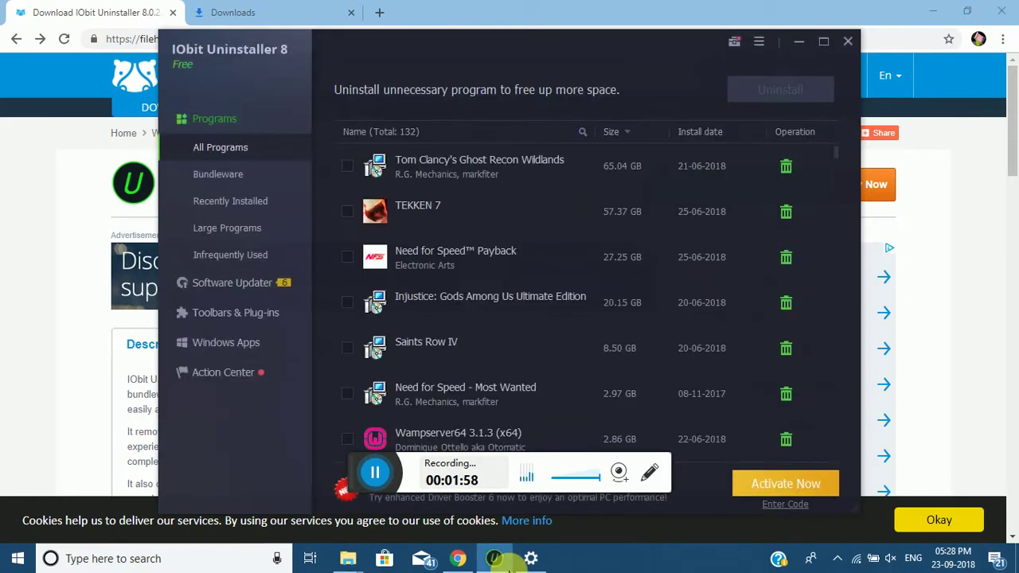
Step: Switch back to Windows Settings and search the installed apps for "god of"
click(531, 558)
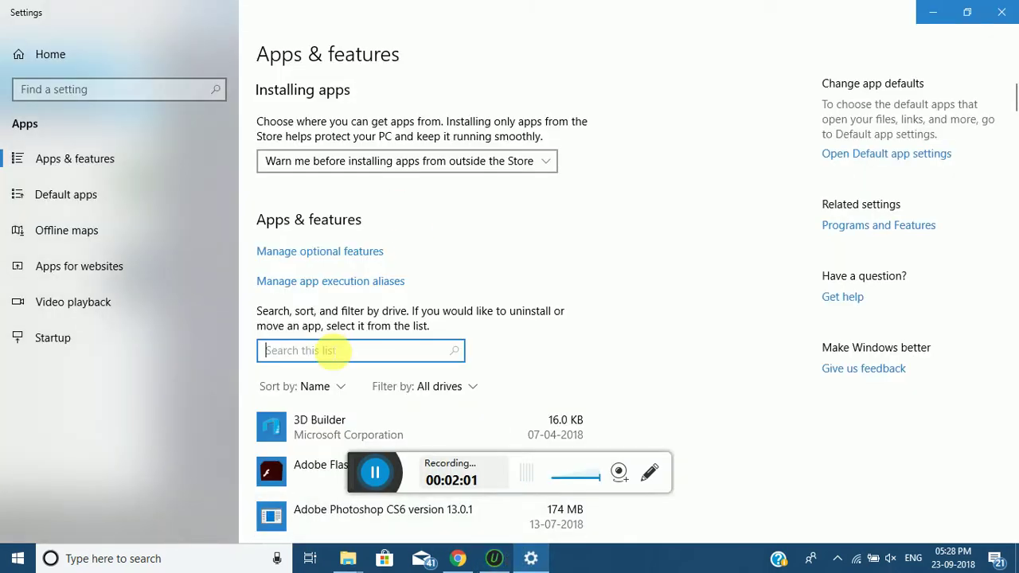
text(god)
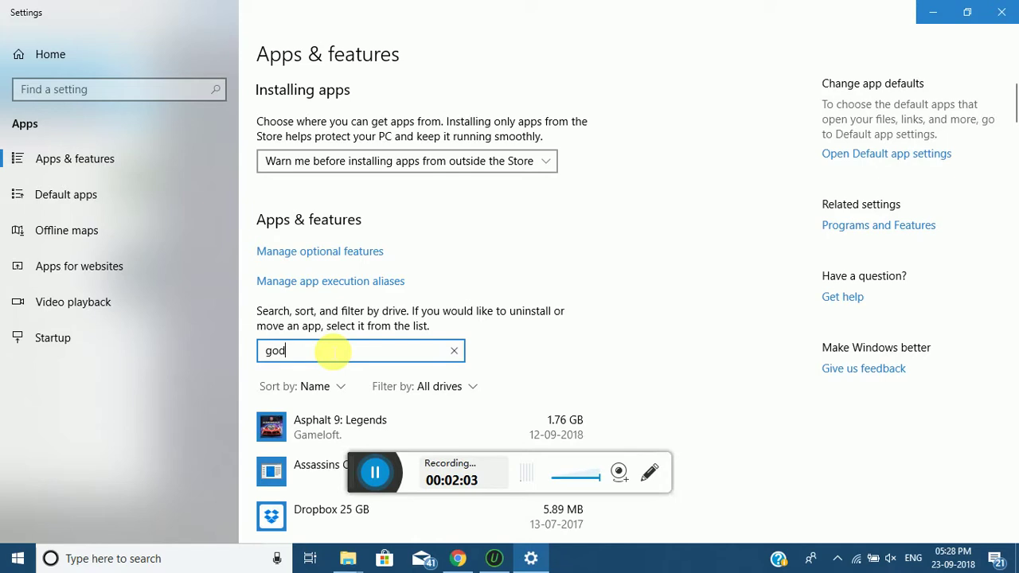
text( of)
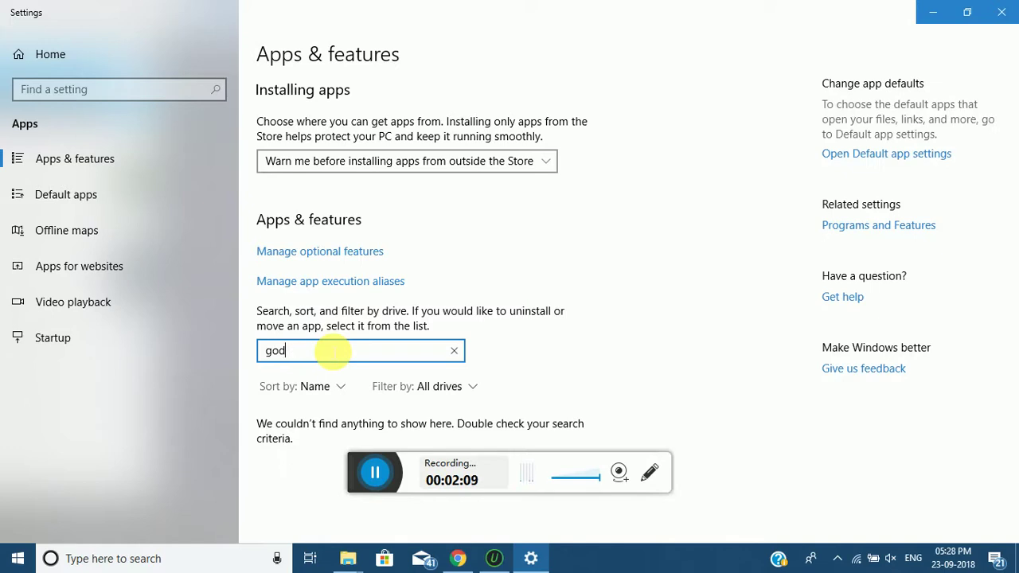
Step: Search the installed apps for "injus" and try to uninstall Injustice: Gods Among Us Ultimate Edition
key(BackSpace)
key(BackSpace)
key(BackSpace)
text(injus)
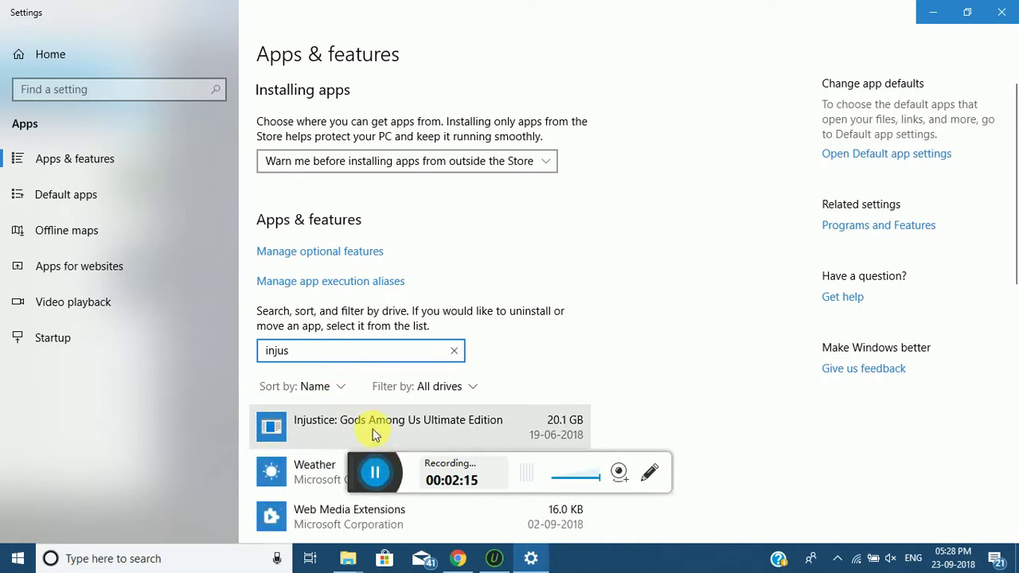
click(376, 434)
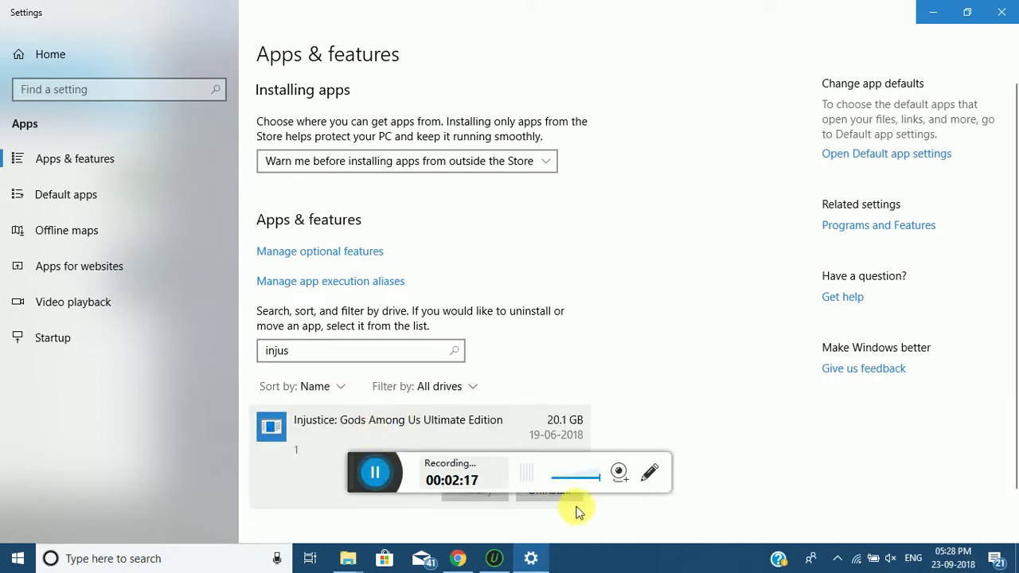
click(569, 498)
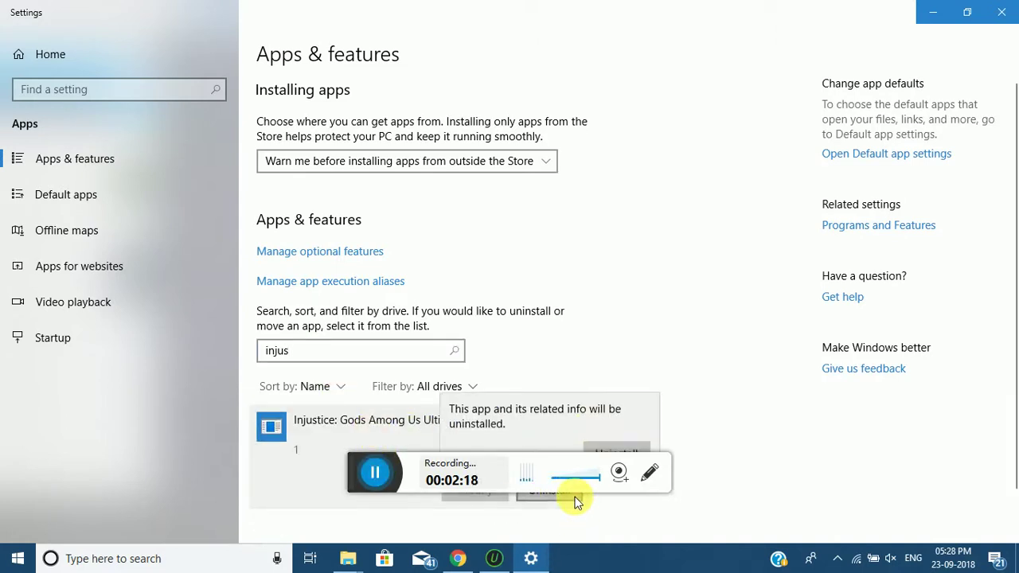
click(603, 444)
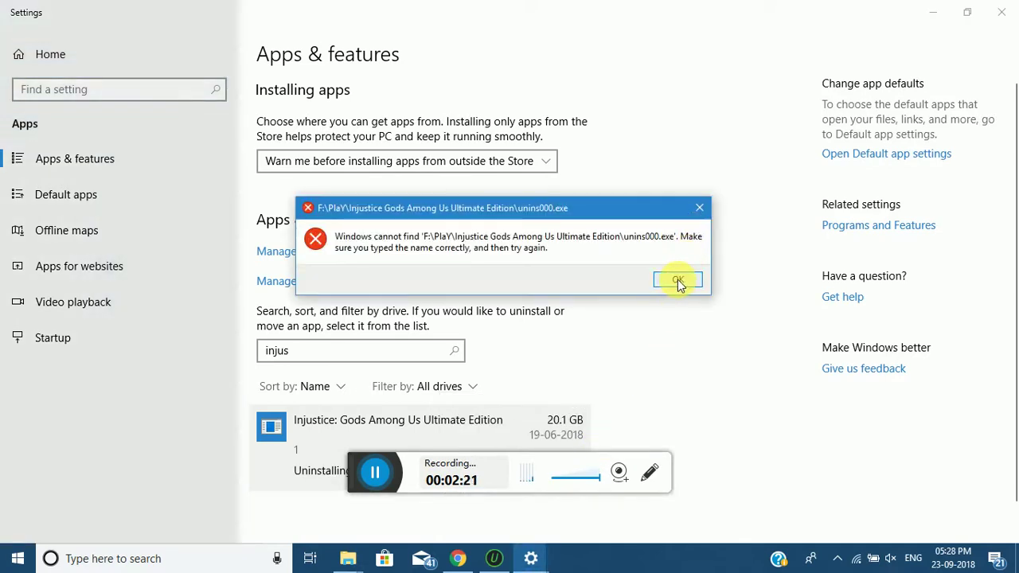
click(678, 280)
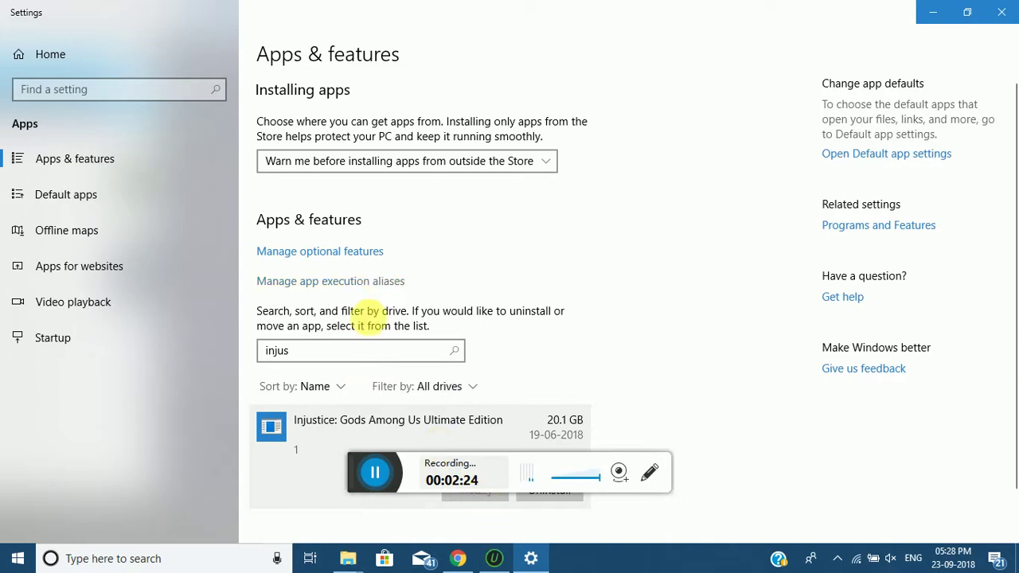
Step: Switch to IObit Uninstaller and search its program list for "laun"
click(497, 558)
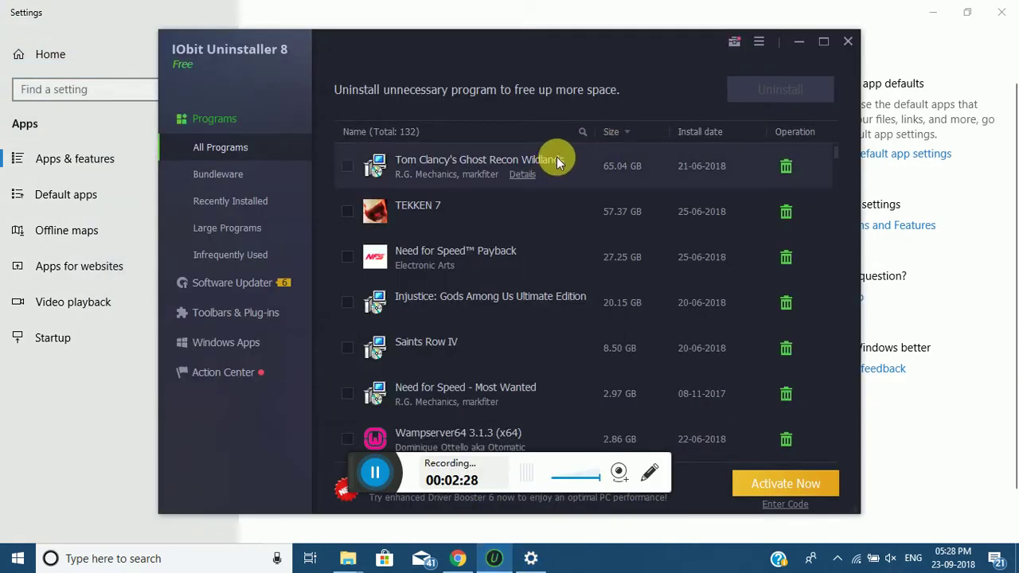
click(582, 134)
text(laun)
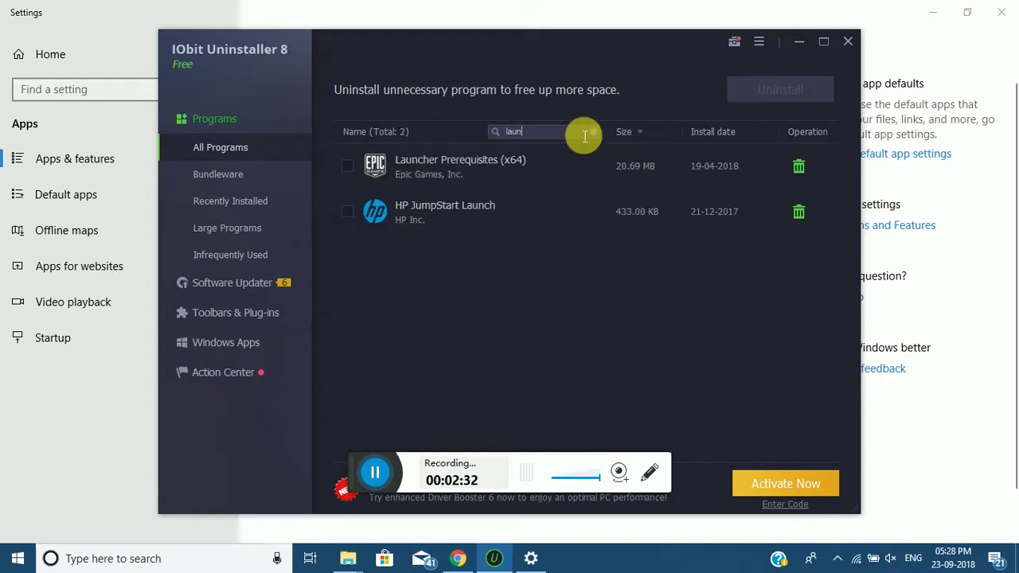
Step: Return to Windows Settings and search the installed apps for "launch"
click(478, 6)
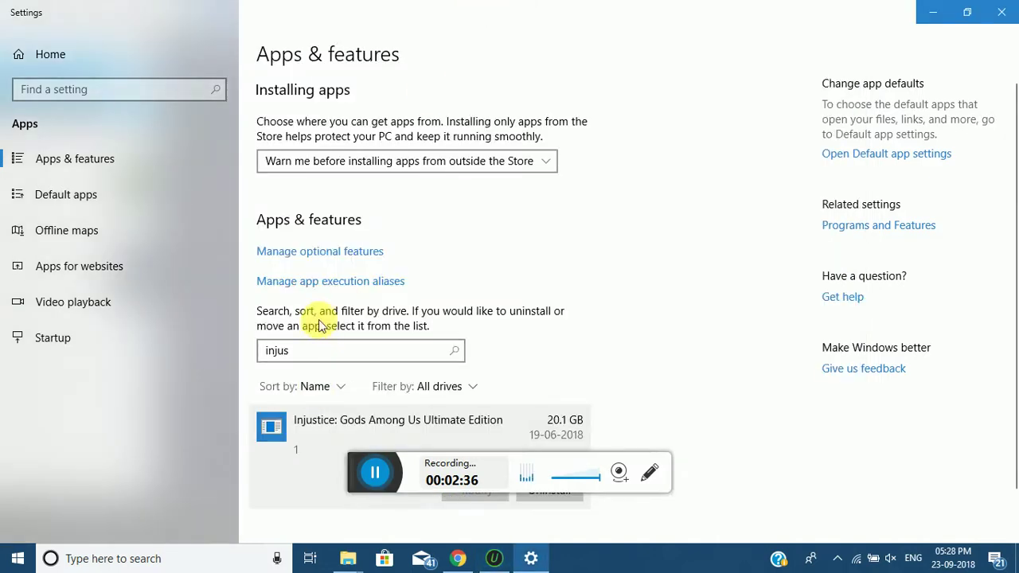
click(315, 359)
key(BackSpace)
text(launch)
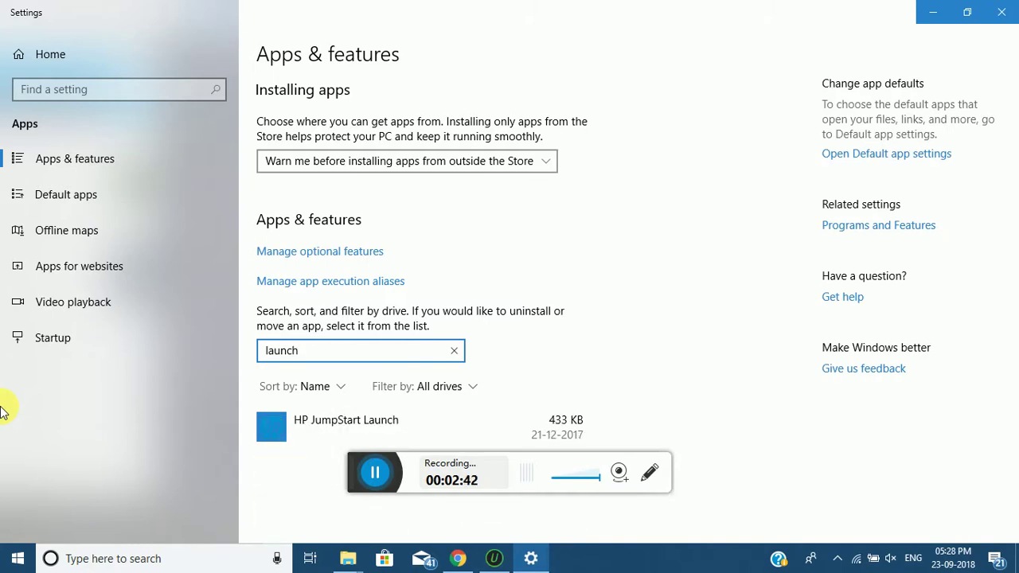
Step: Switch to IObit Uninstaller and uninstall Launcher Prerequisites (x64) by Epic Games
key(alt+Tab)
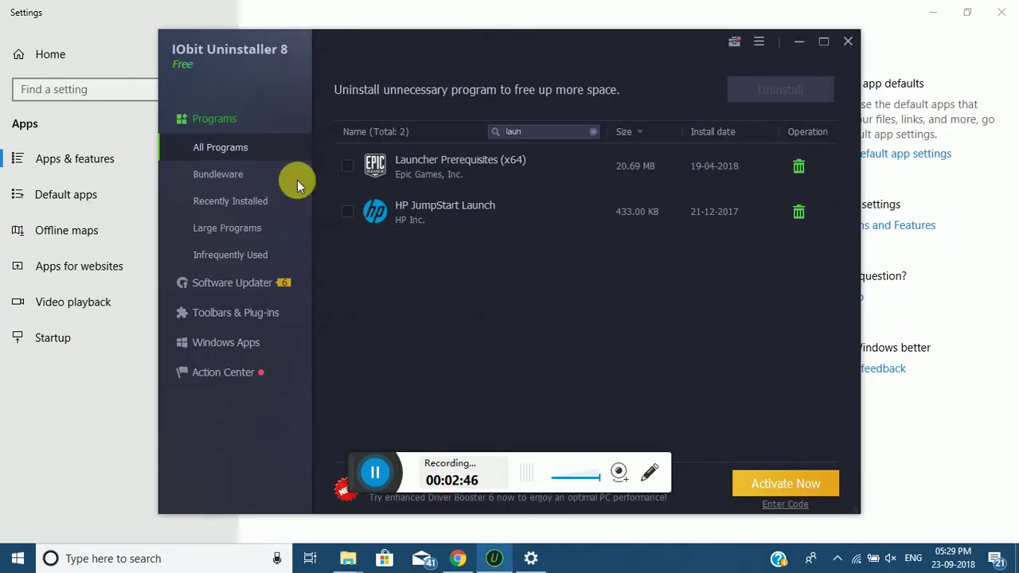
click(799, 167)
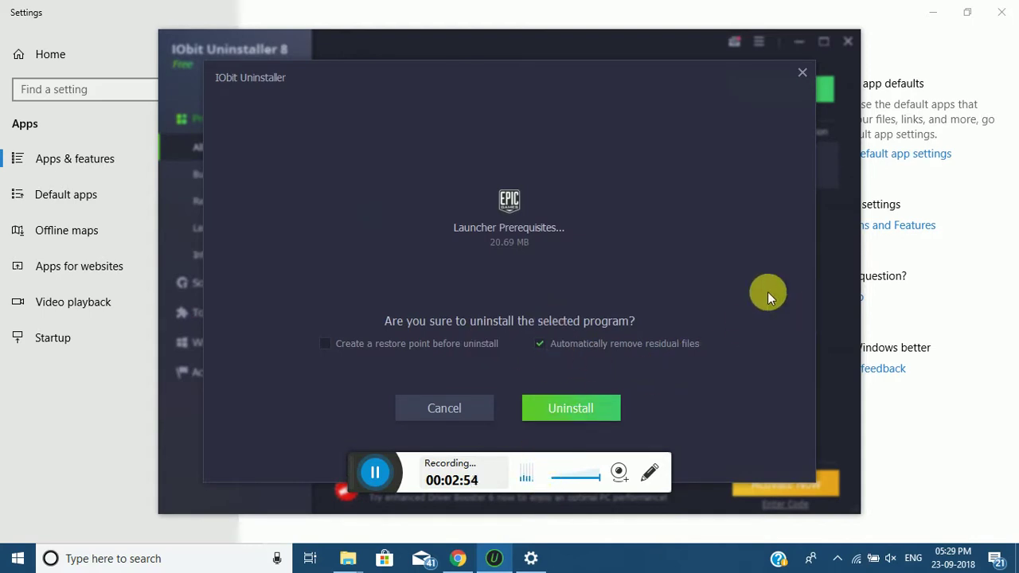
click(558, 409)
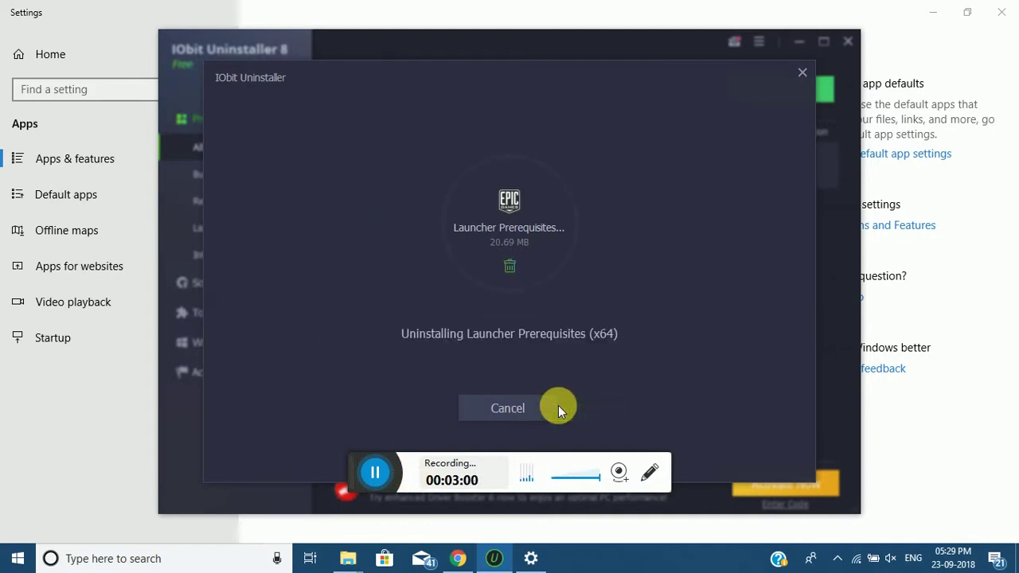